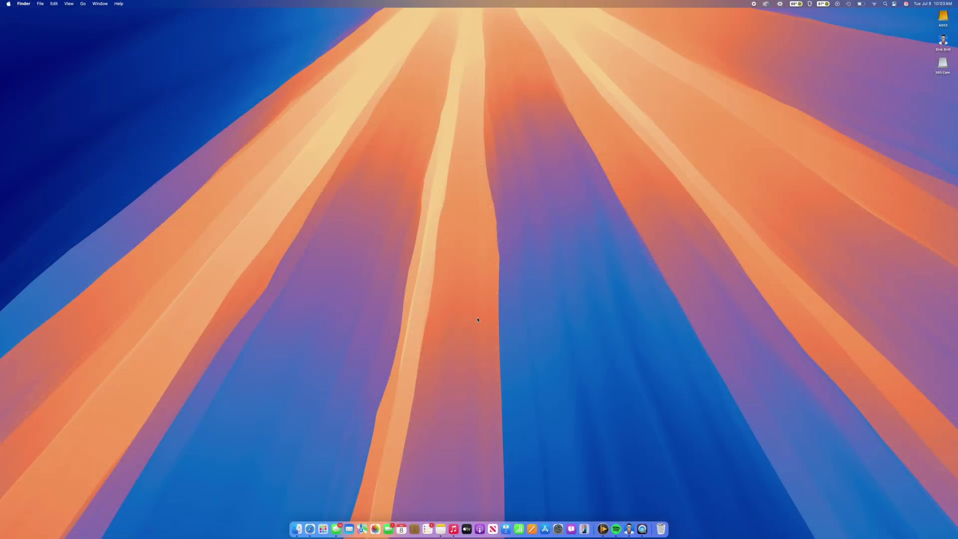
Step: Open the Trash from the Dock to view the three deleted MP4 camera videos
{"action": "left_click", "coordinate": [660, 530]}
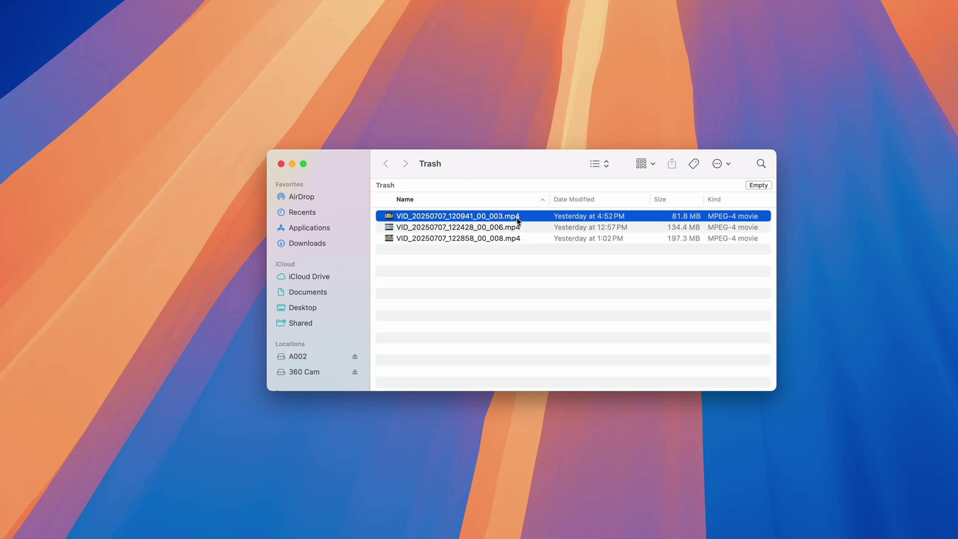
Step: Put Back the three deleted VID MP4 files so they return to the card's DCIM folder
{"action": "left_click", "coordinate": [516, 236], "text": "shift"}
{"action": "right_click", "coordinate": [516, 236]}
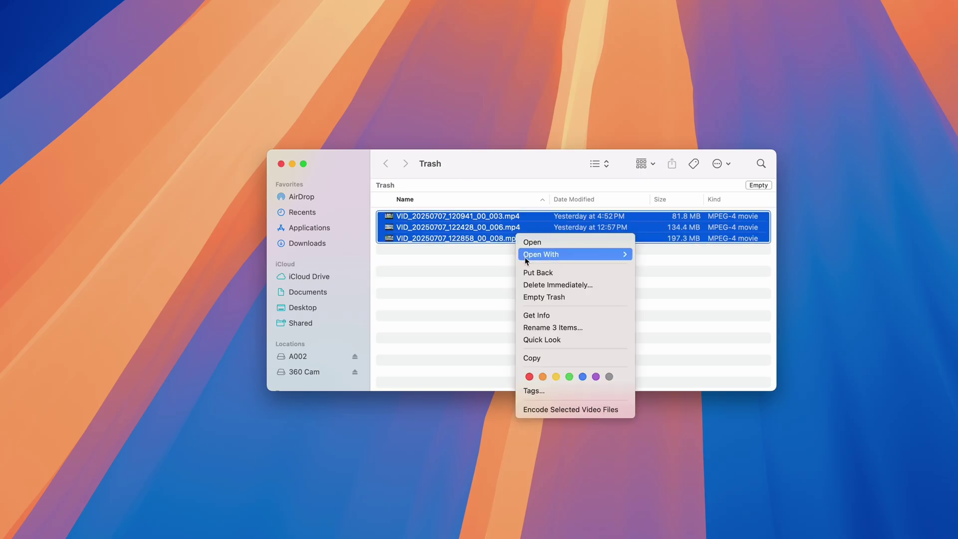
{"action": "left_click", "coordinate": [529, 274]}
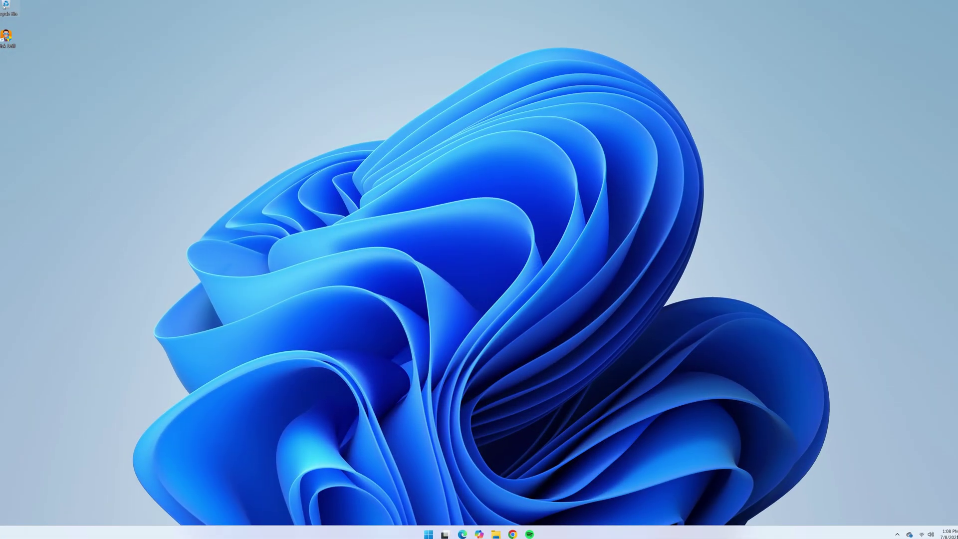
Step: Open the Windows Recycle Bin from the desktop and confirm it holds no files
{"action": "double_click", "coordinate": [3, 5]}
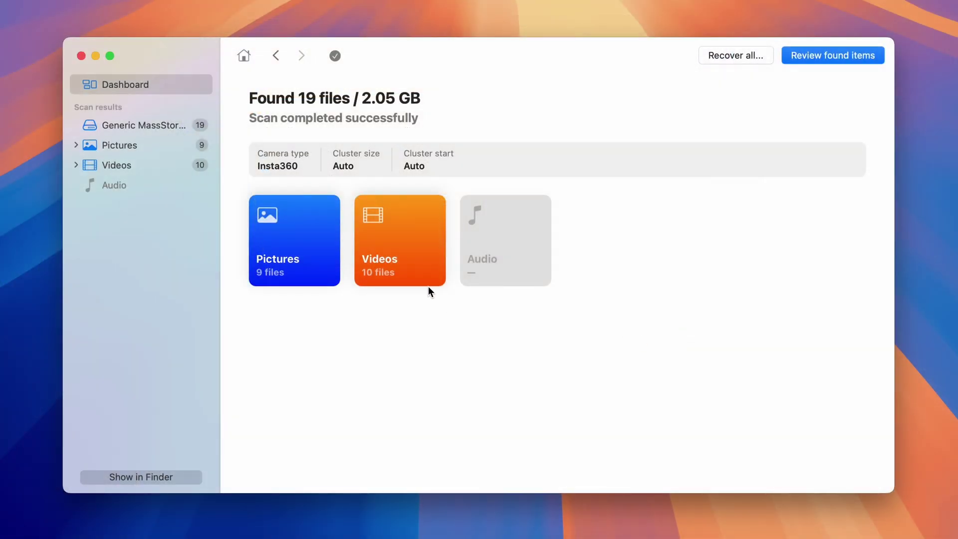
Step: Show the scan's found Videos and preview file000008.mp4, a bike-ride clip, in large view
{"action": "left_click", "coordinate": [428, 284]}
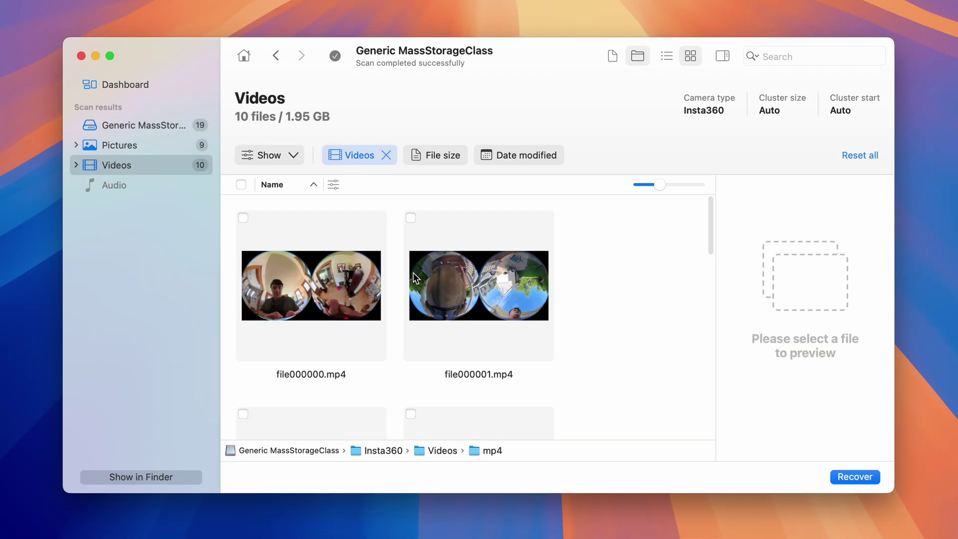
{"action": "scroll", "coordinate": [413, 272], "scroll_direction": "down", "scroll_amount": 5}
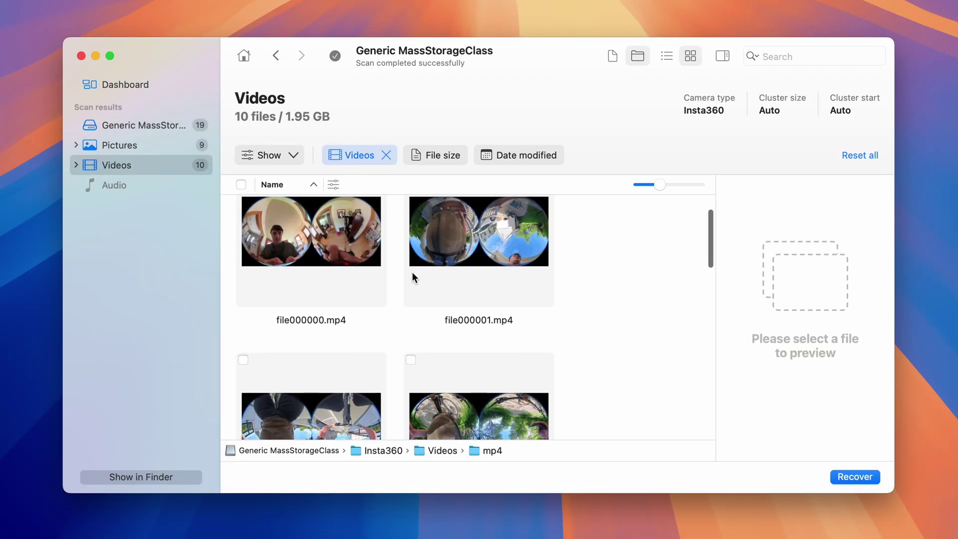
{"action": "scroll", "coordinate": [412, 276], "scroll_direction": "down", "scroll_amount": 15}
{"action": "left_click", "coordinate": [349, 358]}
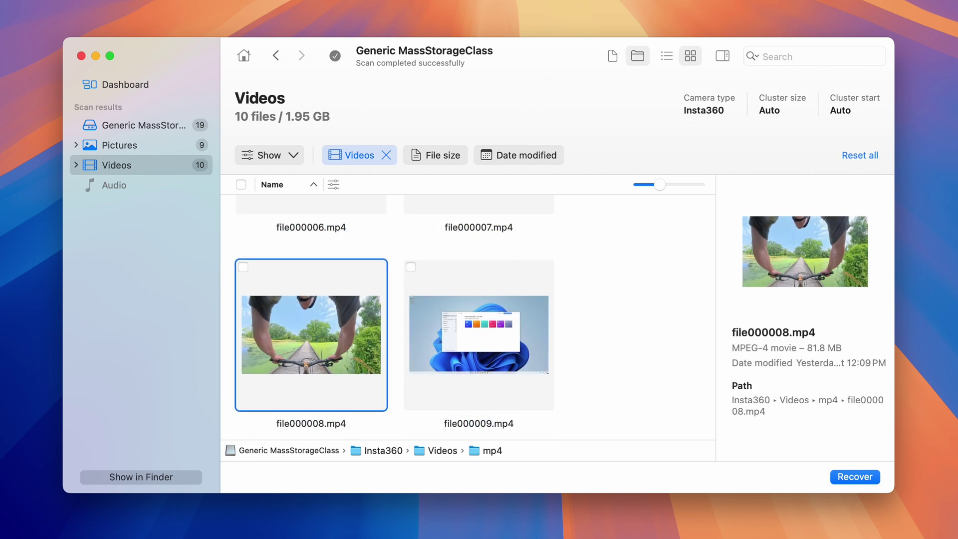
{"action": "double_click", "coordinate": [348, 354]}
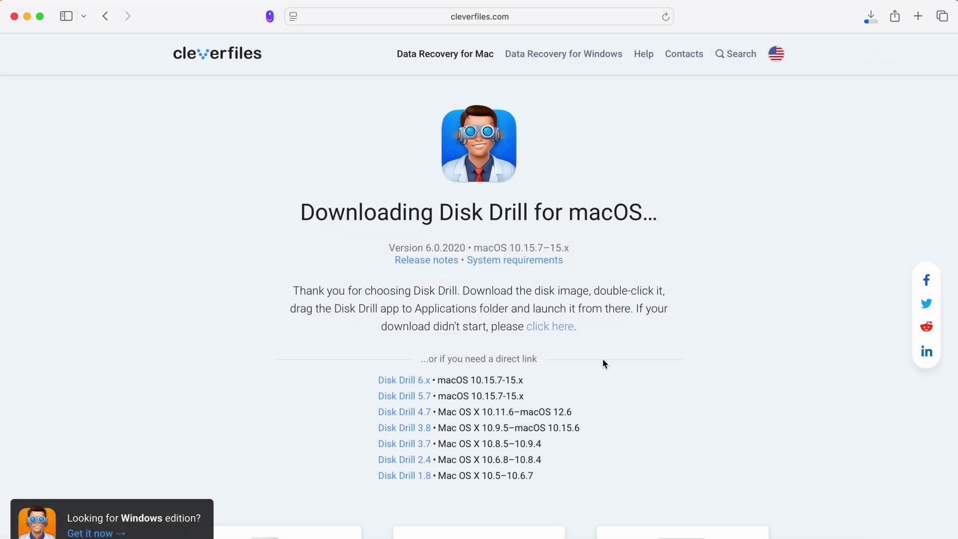
Step: Open diskdrill-3.dmg (66 MB) from Safari's Downloads and drag Disk Drill into Applications
{"action": "left_click", "coordinate": [871, 17]}
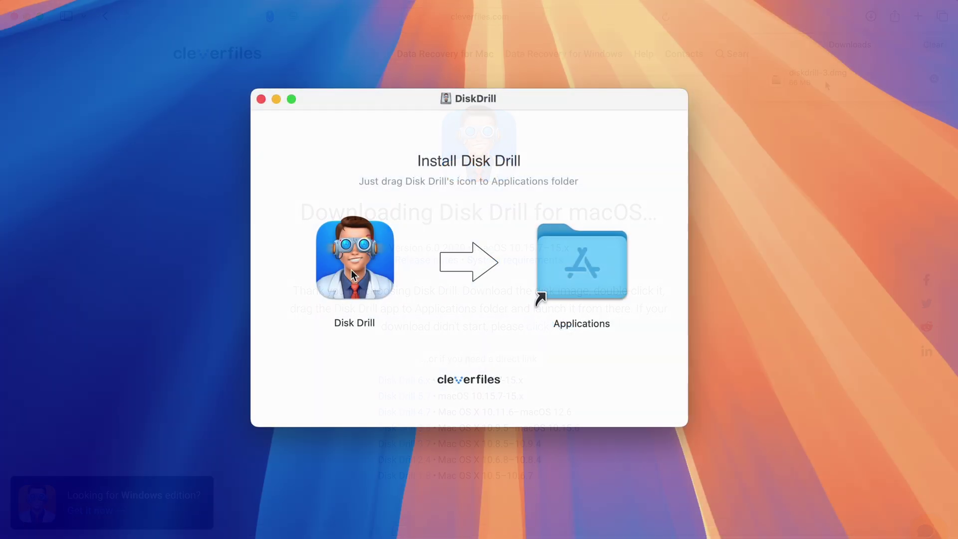
{"action": "left_click", "coordinate": [351, 270]}
{"action": "left_click_drag", "start_coordinate": [351, 270], "coordinate": [577, 287]}
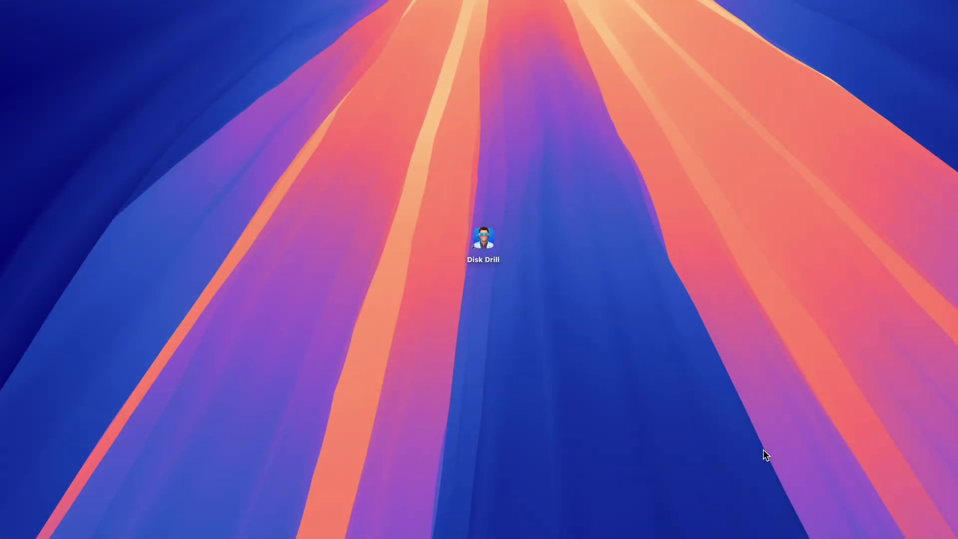
Step: Launch Disk Drill, run a Universal Scan on the Generic MassStorageClass card, then show Advanced Camera Recovery
{"action": "double_click", "coordinate": [482, 241]}
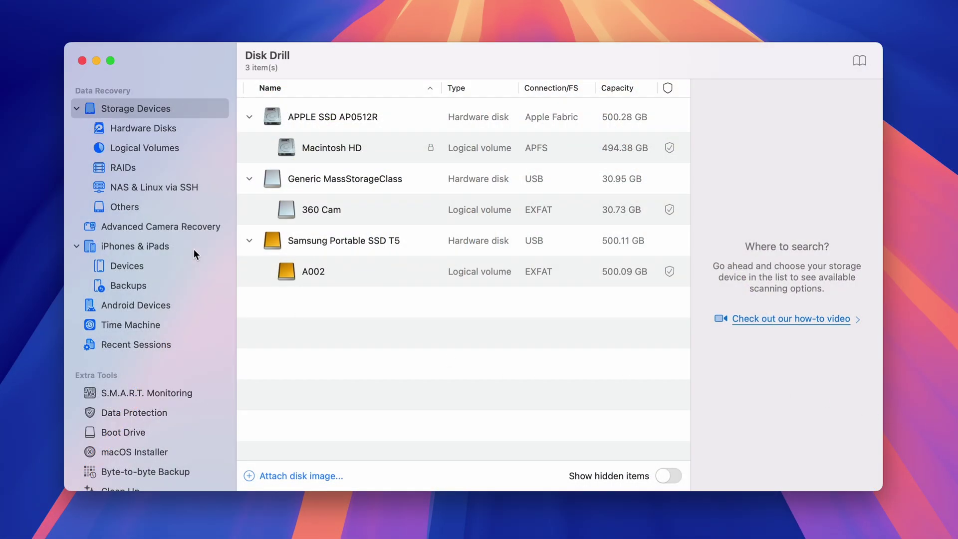
{"action": "left_click", "coordinate": [173, 224]}
{"action": "left_click", "coordinate": [176, 114]}
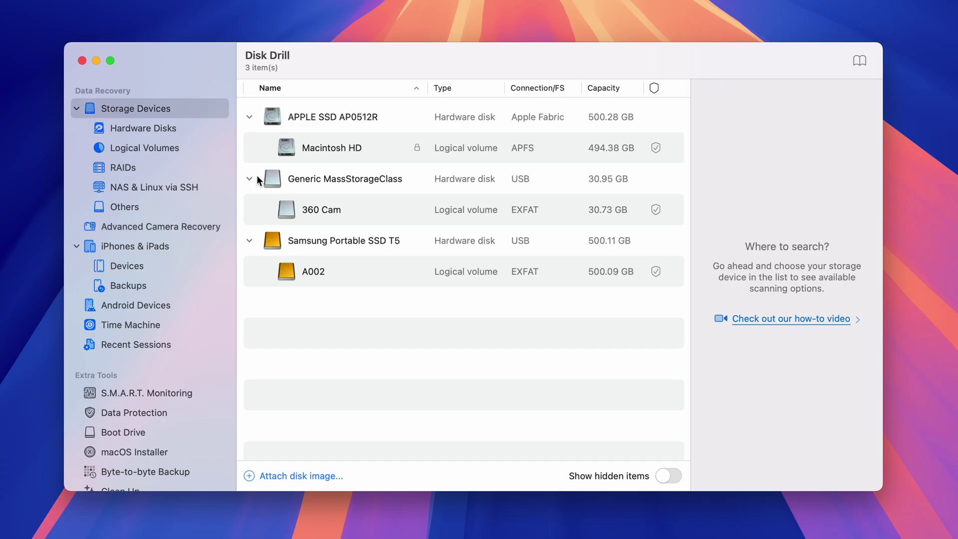
{"action": "left_click", "coordinate": [335, 183]}
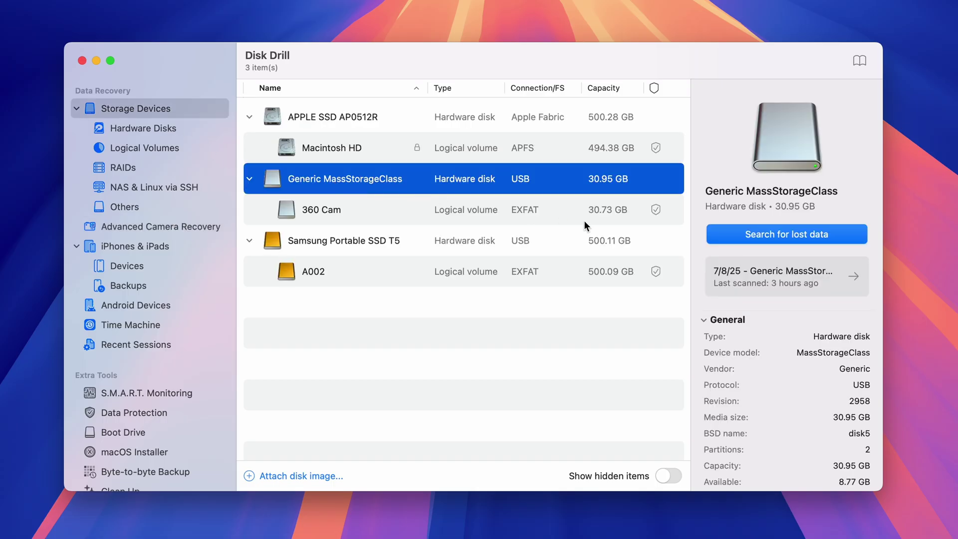
{"action": "left_click", "coordinate": [736, 242]}
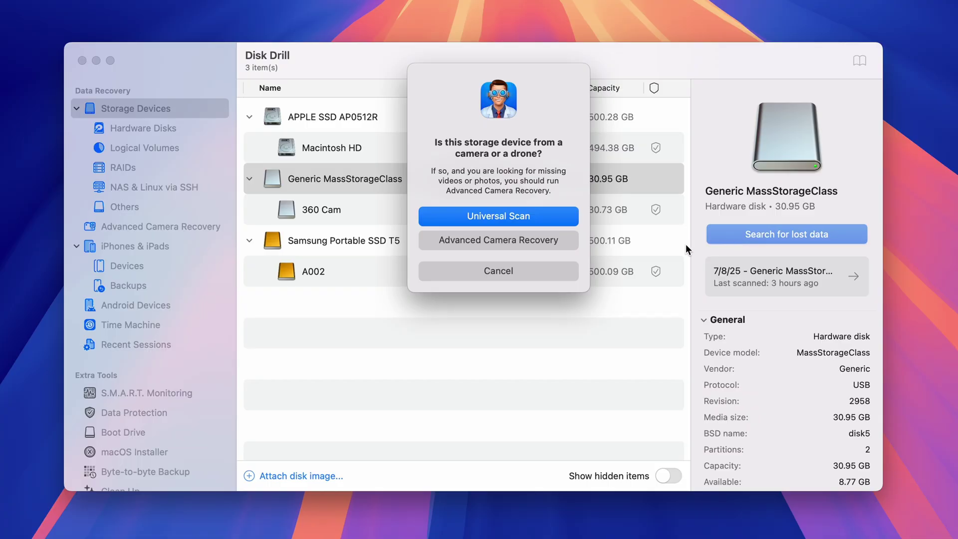
{"action": "left_click", "coordinate": [521, 220]}
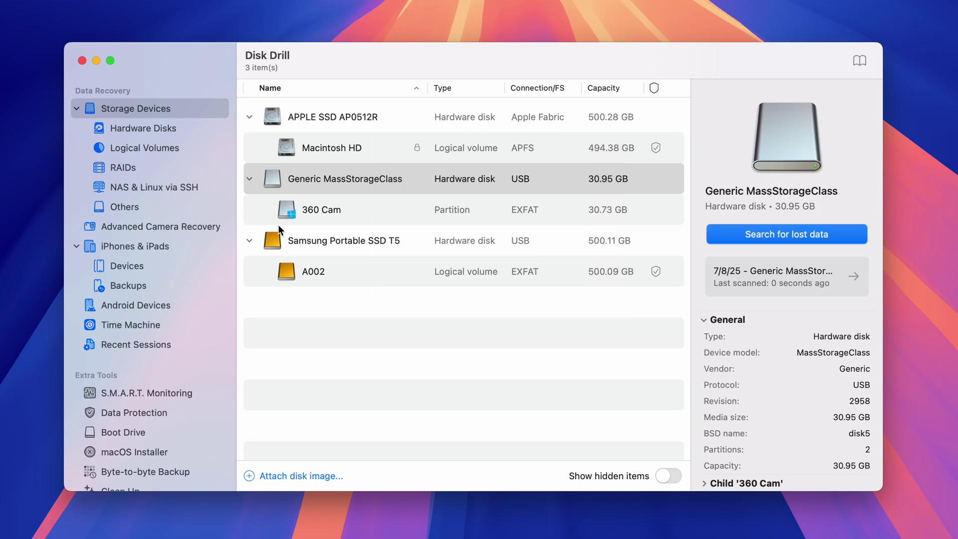
{"action": "left_click", "coordinate": [215, 228]}
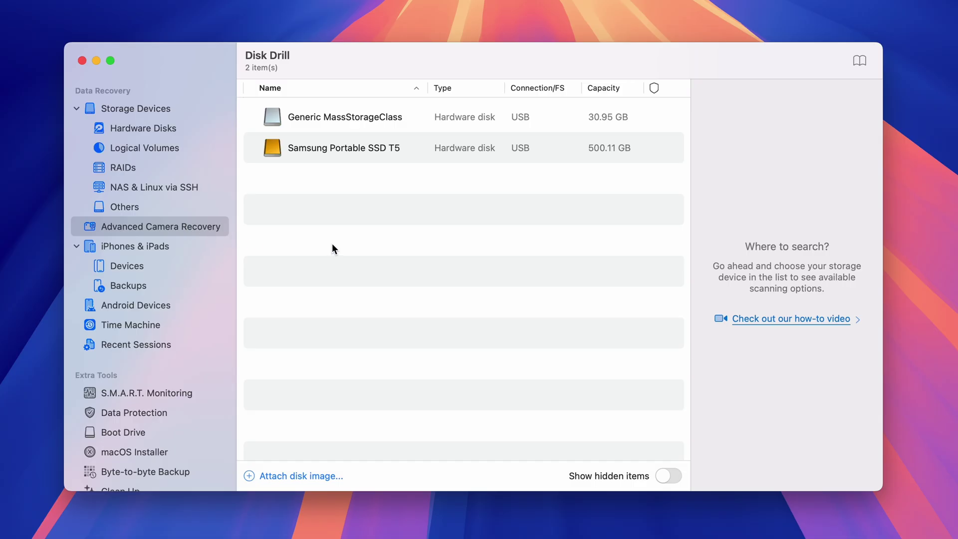
Step: Scan the Generic MassStorageClass card with camera type Insta360, finding 9 pictures and 10 videos
{"action": "left_click", "coordinate": [367, 118]}
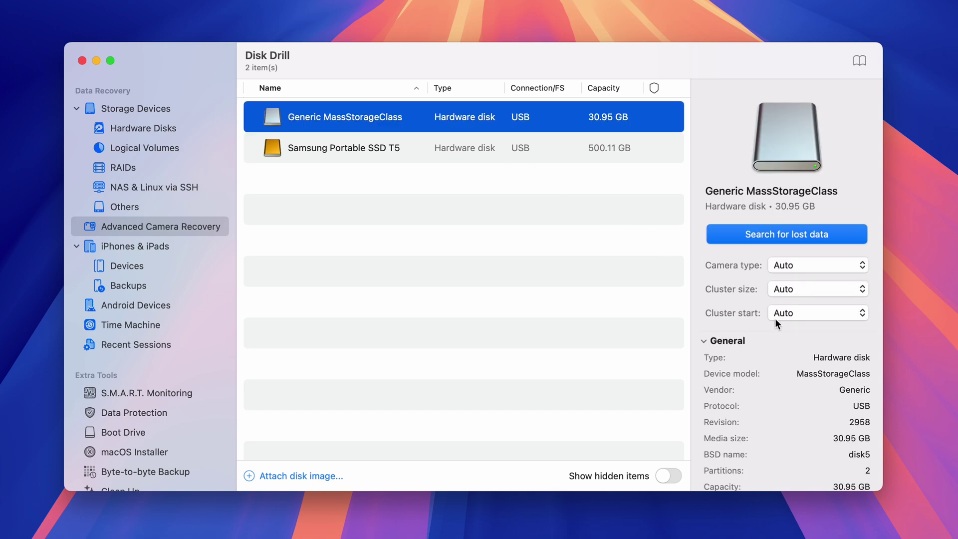
{"action": "left_click", "coordinate": [800, 272]}
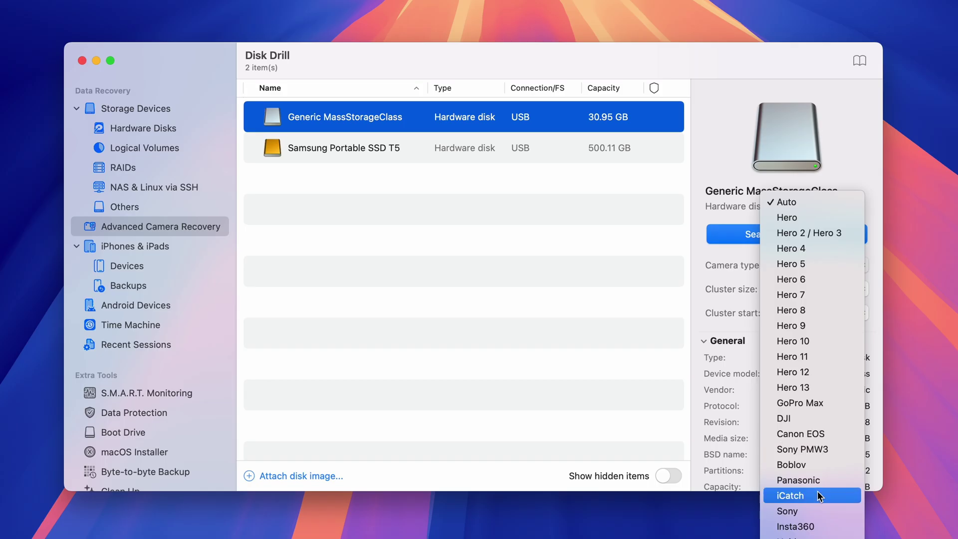
{"action": "left_click", "coordinate": [811, 529]}
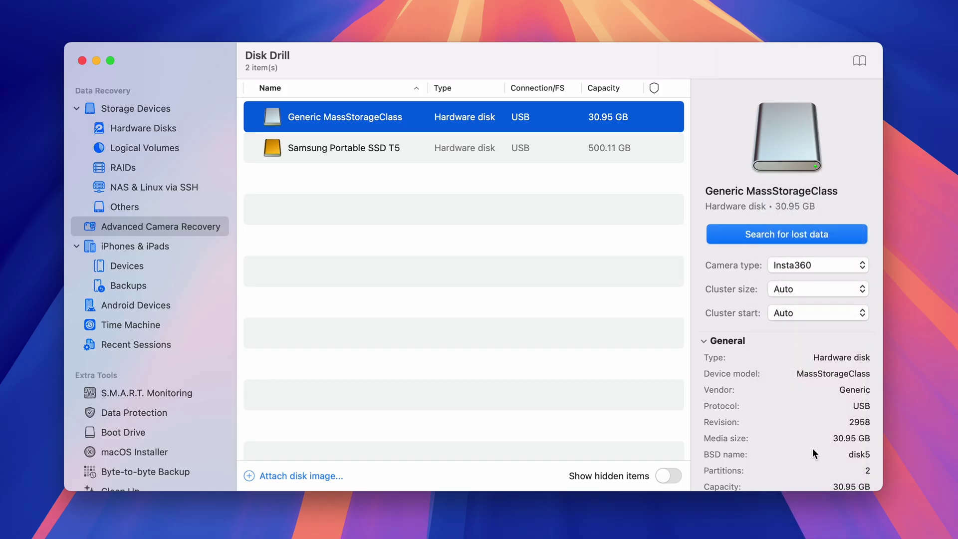
{"action": "left_click", "coordinate": [795, 235]}
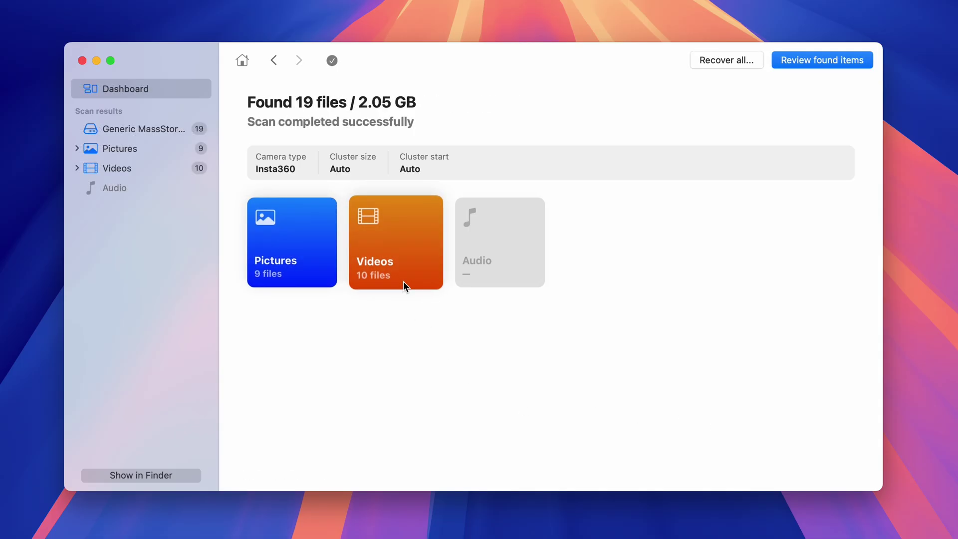
Step: Show the found videos as grid thumbnails and Quick Look file000008.mp4
{"action": "left_click", "coordinate": [810, 54]}
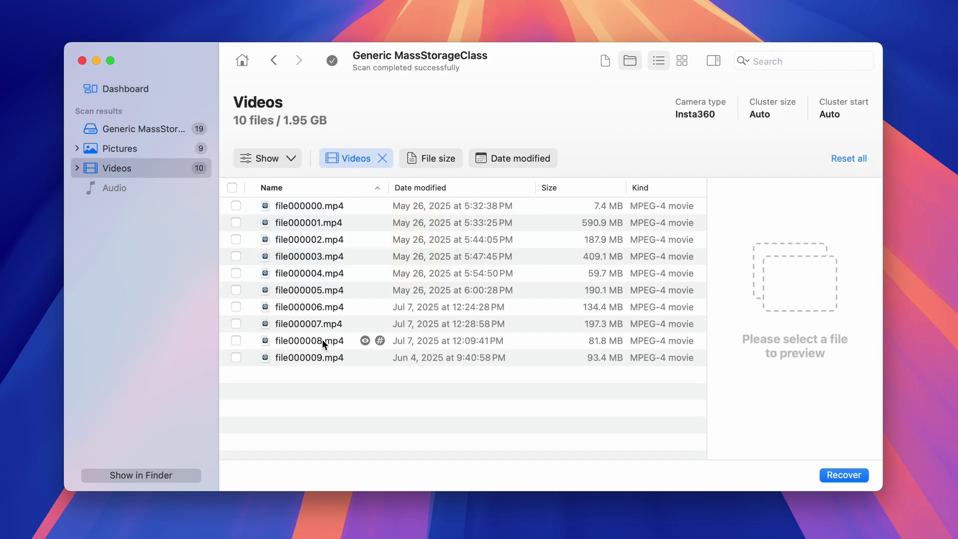
{"action": "left_click", "coordinate": [682, 61]}
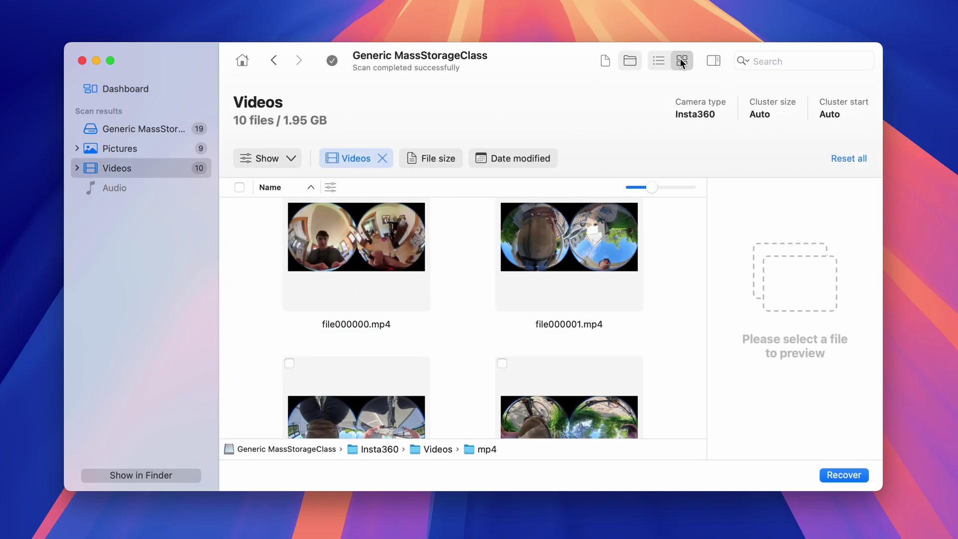
{"action": "scroll", "coordinate": [470, 303], "scroll_direction": "down", "scroll_amount": 8}
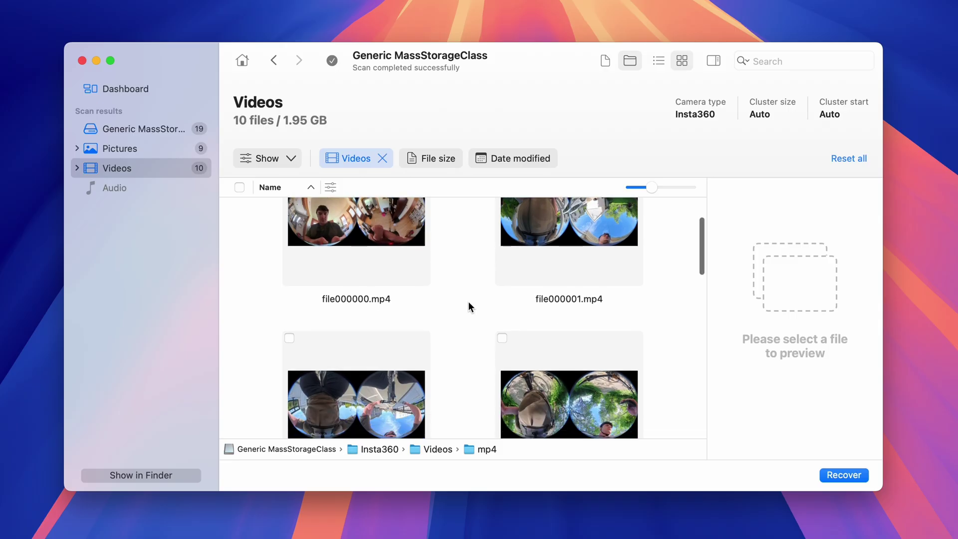
{"action": "scroll", "coordinate": [468, 302], "scroll_direction": "down", "scroll_amount": 4}
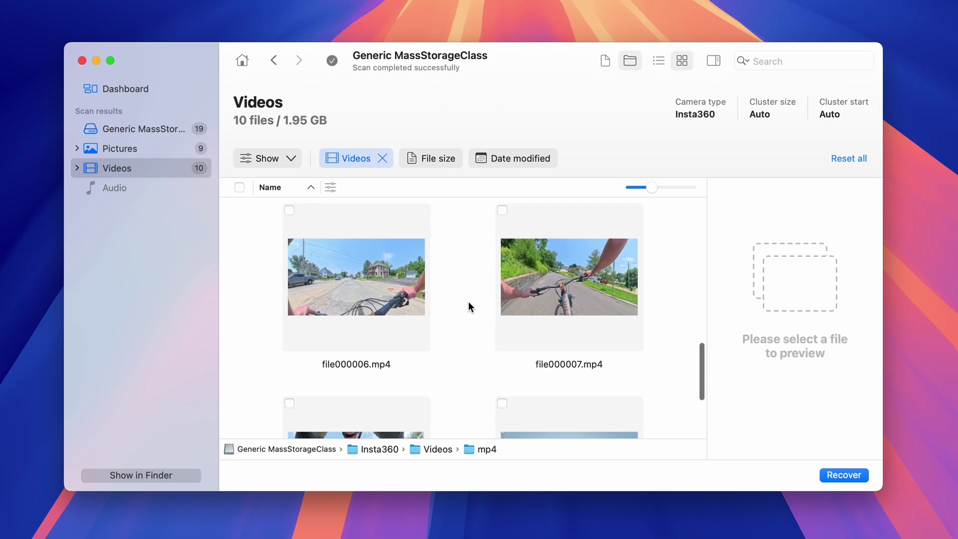
{"action": "scroll", "coordinate": [468, 303], "scroll_direction": "down", "scroll_amount": 3}
{"action": "scroll", "coordinate": [468, 307], "scroll_direction": "down", "scroll_amount": 2}
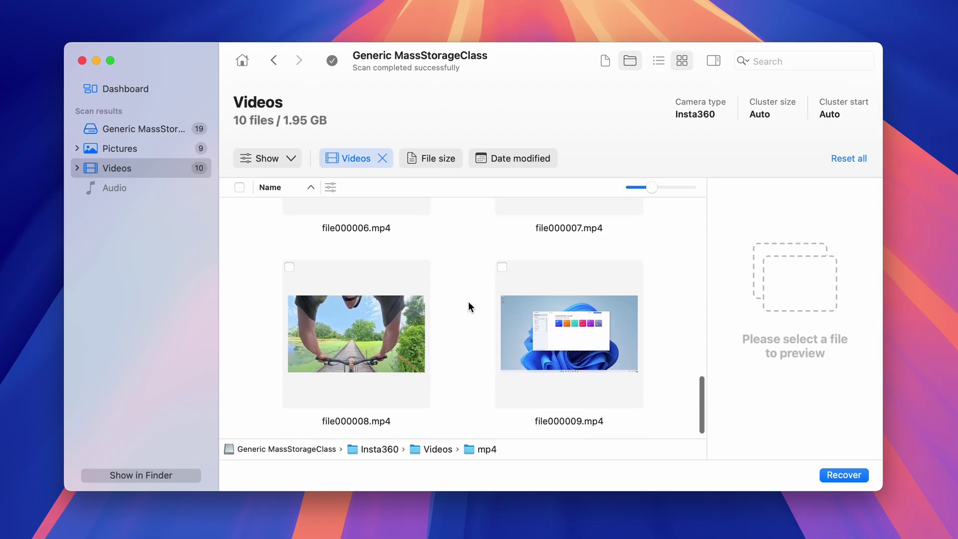
{"action": "left_click", "coordinate": [395, 343]}
{"action": "double_click", "coordinate": [394, 342]}
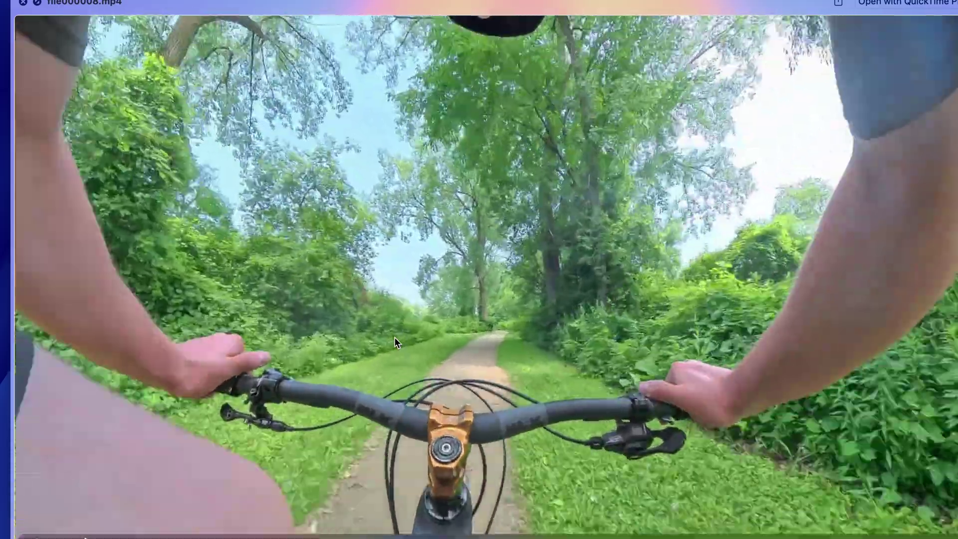
{"action": "key", "text": "space"}
Step: Check file000008, file000006 and file000007.mp4 for recovery, totaling 413.5 MB
{"action": "left_click", "coordinate": [289, 278]}
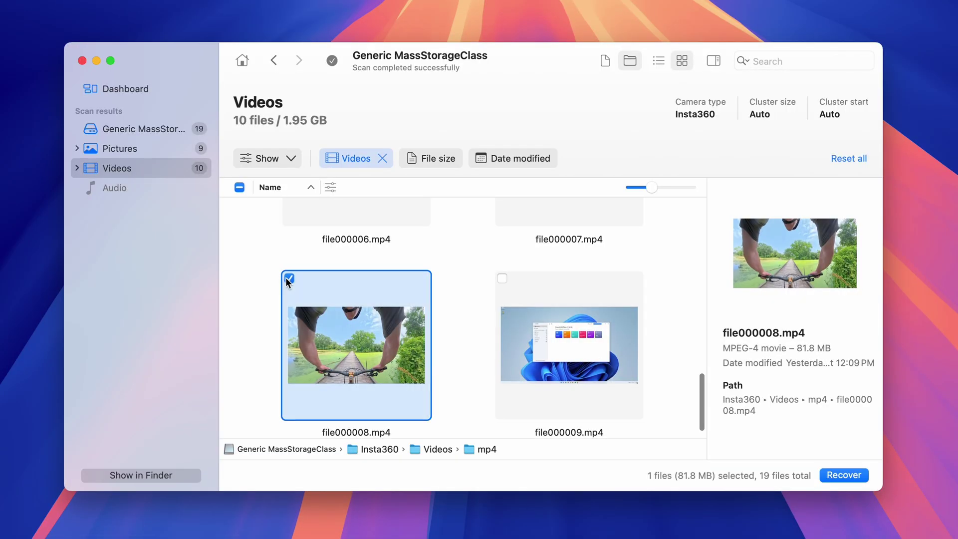
{"action": "scroll", "coordinate": [286, 278], "scroll_direction": "up", "scroll_amount": 3}
{"action": "left_click", "coordinate": [290, 233]}
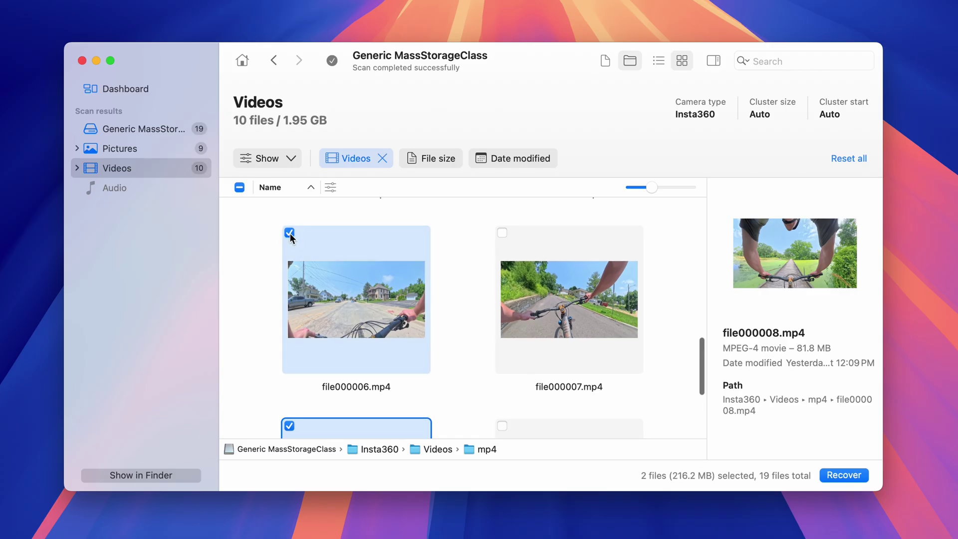
{"action": "left_click", "coordinate": [502, 233]}
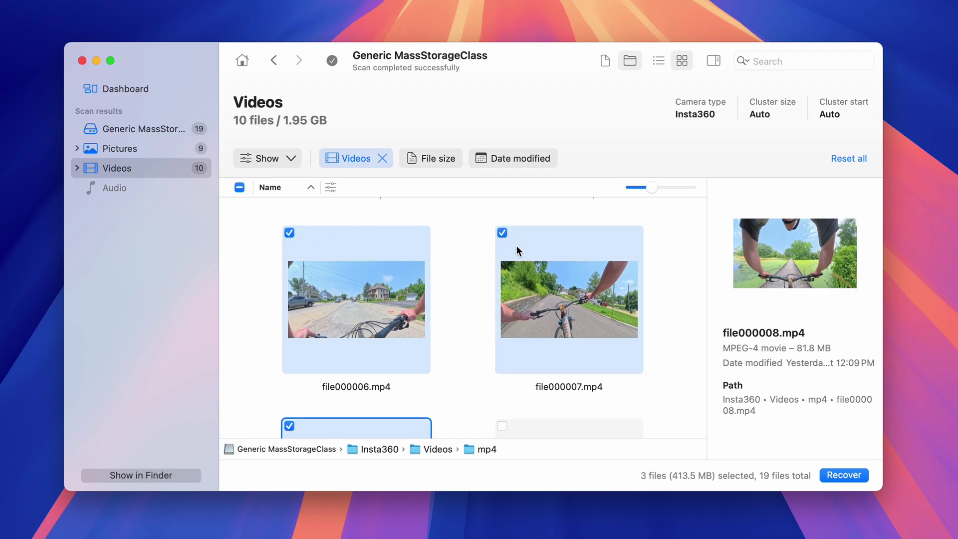
Step: Recover the three checked videos (413.5 MB) to the Desktop
{"action": "left_click", "coordinate": [826, 476]}
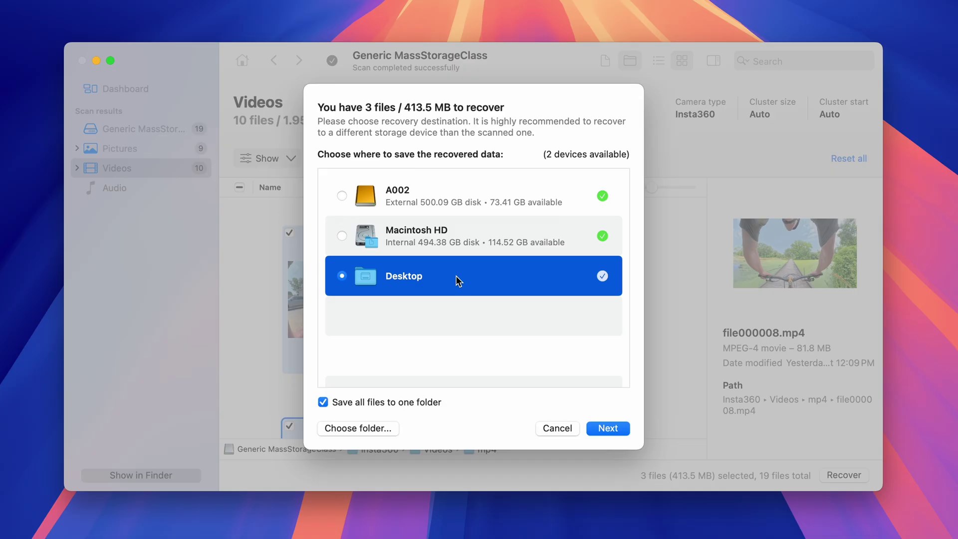
{"action": "left_click", "coordinate": [604, 431]}
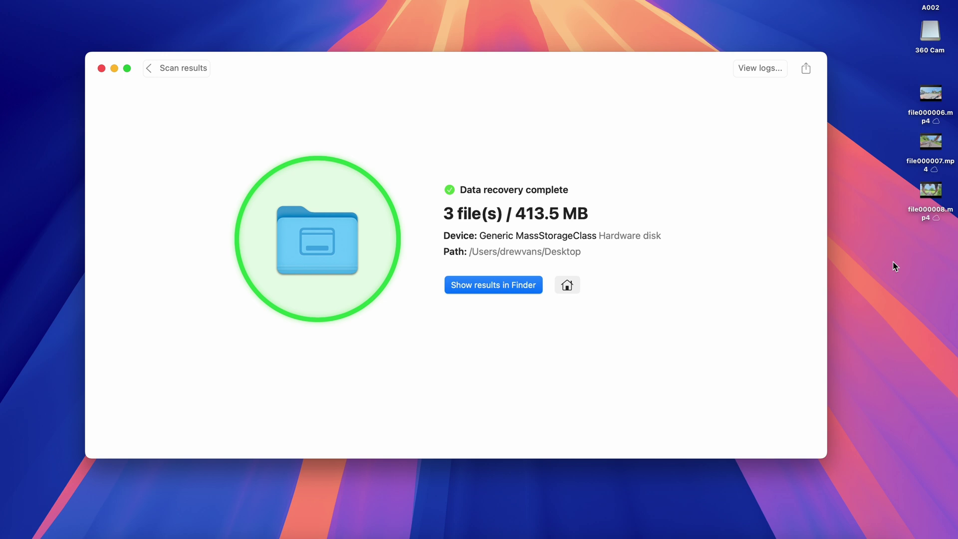
Step: Select the recovered file000008.mp4 on the Desktop and Quick Look it to check it plays
{"action": "left_click", "coordinate": [930, 191]}
{"action": "key", "text": "space"}
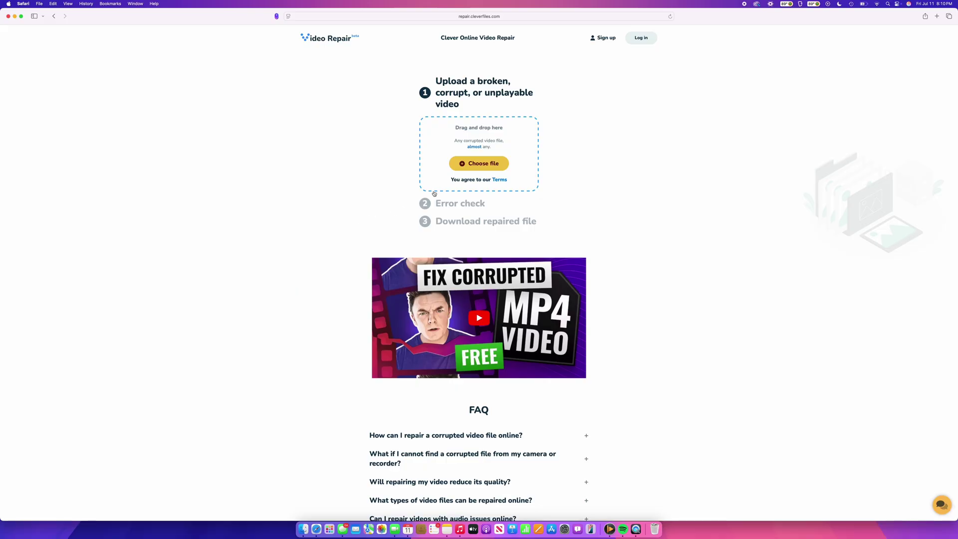
Step: Upload the broken video MVI_7438 (Corrupted).MOV for repair
{"action": "left_click", "coordinate": [462, 166]}
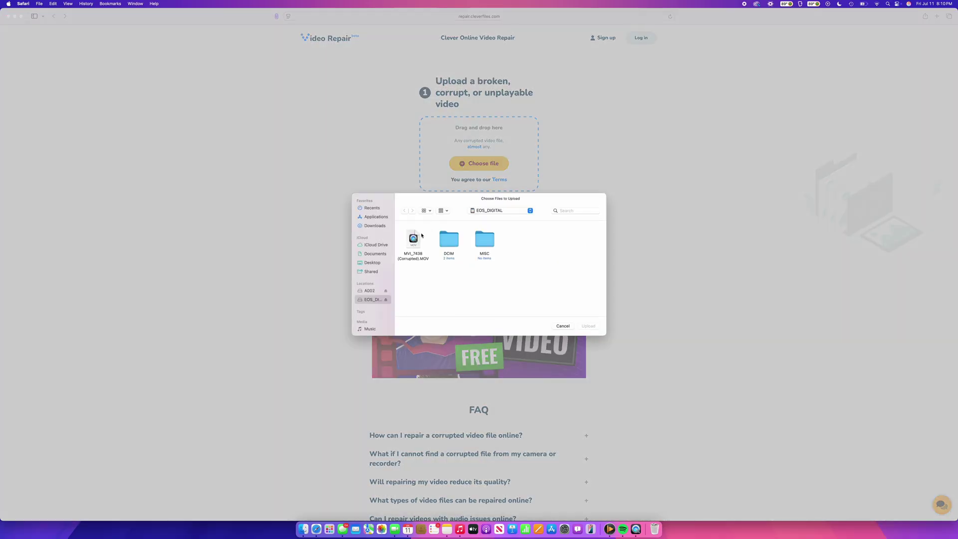
{"action": "left_click", "coordinate": [414, 242]}
{"action": "left_click", "coordinate": [588, 326]}
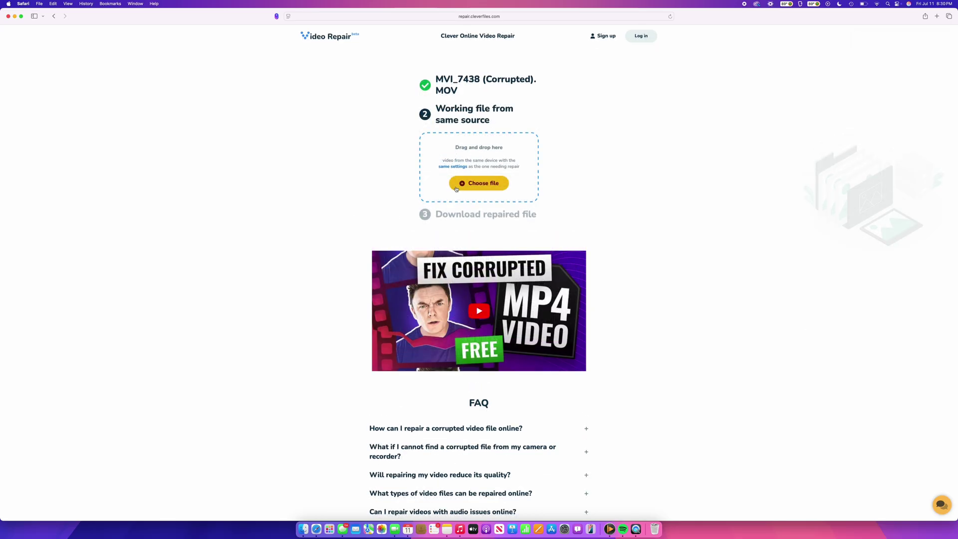
Step: Upload MVI_7439.MOV from DCIM > 100CANON as the working reference video
{"action": "left_click", "coordinate": [457, 188]}
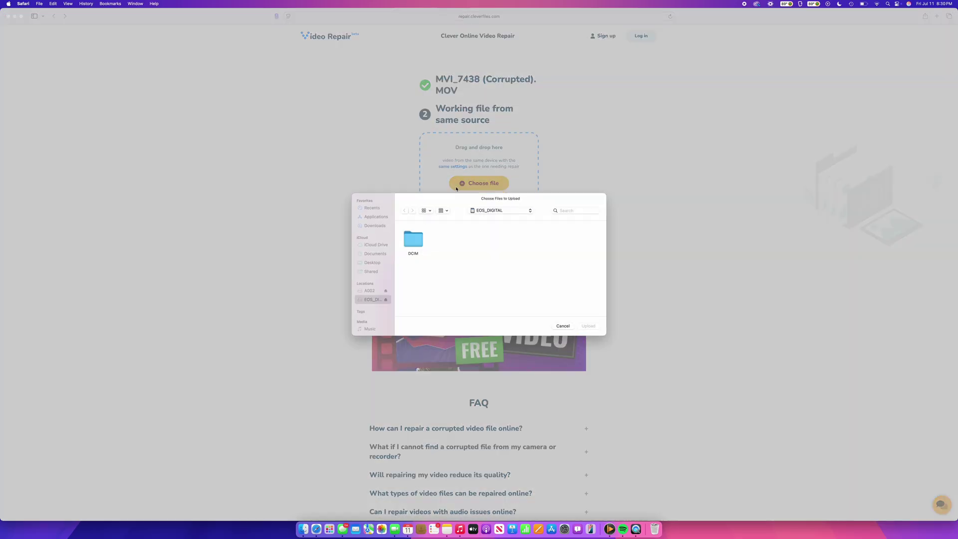
{"action": "double_click", "coordinate": [421, 234]}
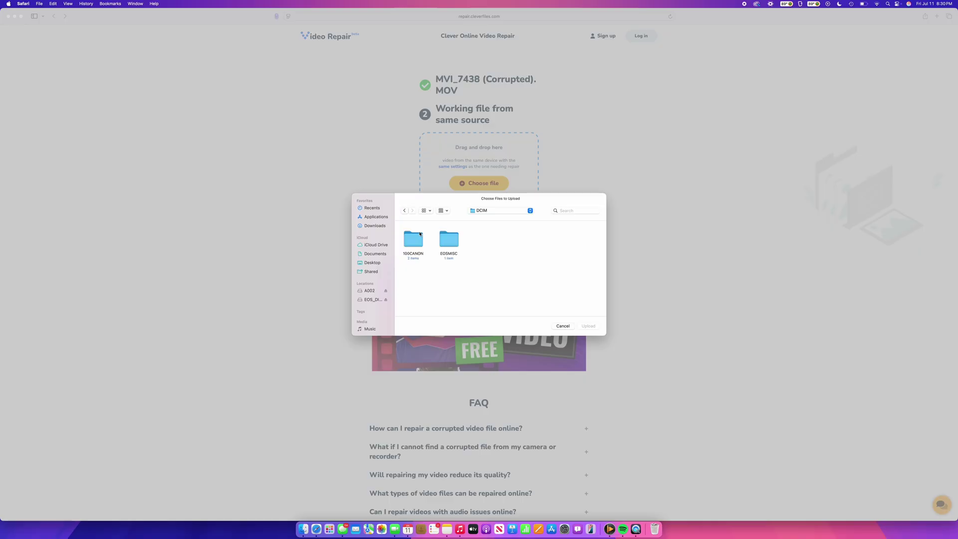
{"action": "double_click", "coordinate": [417, 238]}
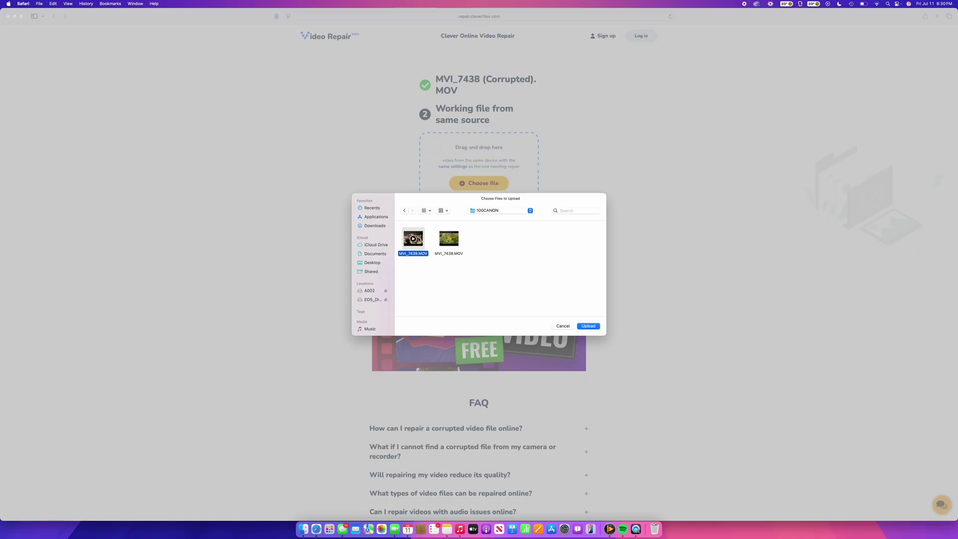
{"action": "left_click", "coordinate": [583, 326]}
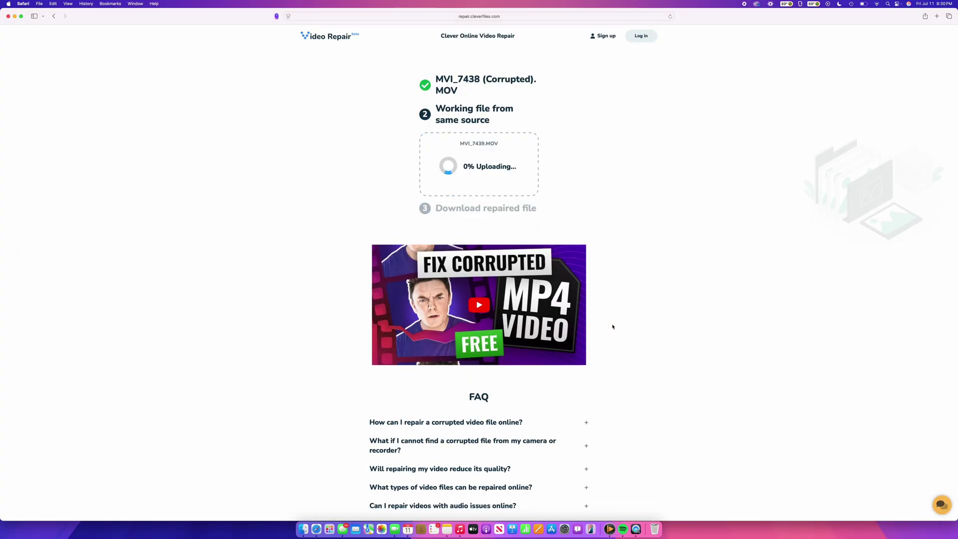